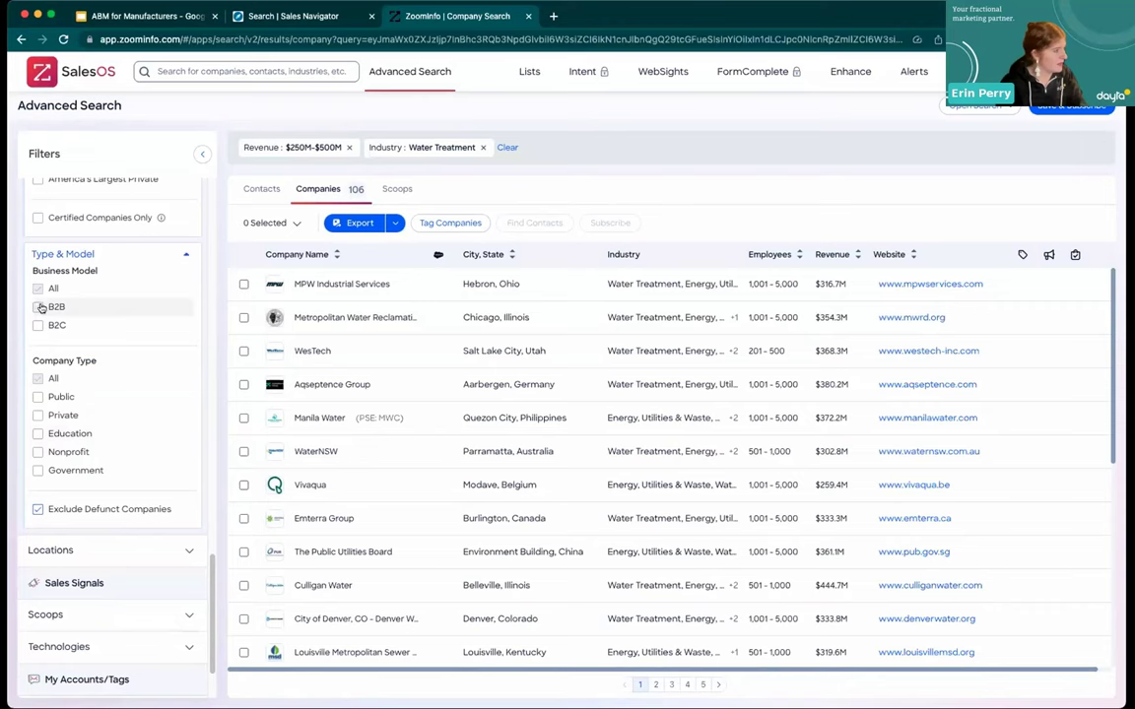
- Filter the company results to the B2B business model and the Public company type
{"action": "scroll", "coordinate": [89, 413], "scroll_direction": "down", "scroll_amount": 1}
{"action": "left_click", "coordinate": [57, 375]}
{"action": "scroll", "coordinate": [119, 411], "scroll_direction": "down", "scroll_amount": 1}
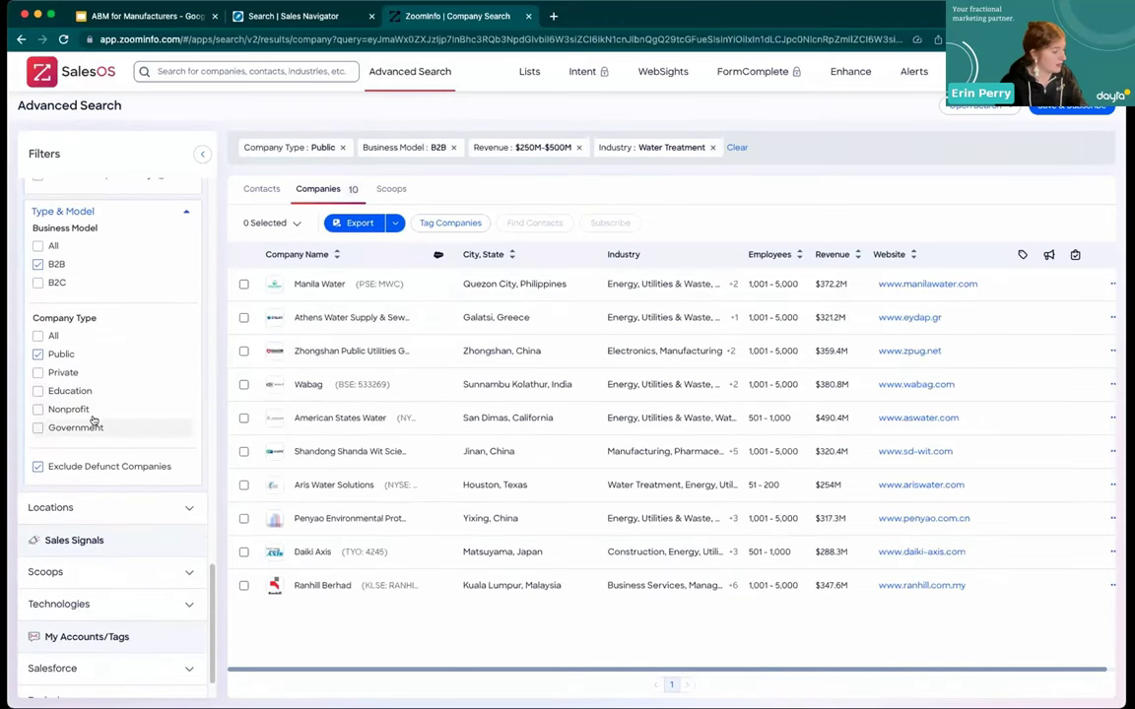
- Restrict the company search location to US - States
{"action": "scroll", "coordinate": [93, 464], "scroll_direction": "down", "scroll_amount": 5}
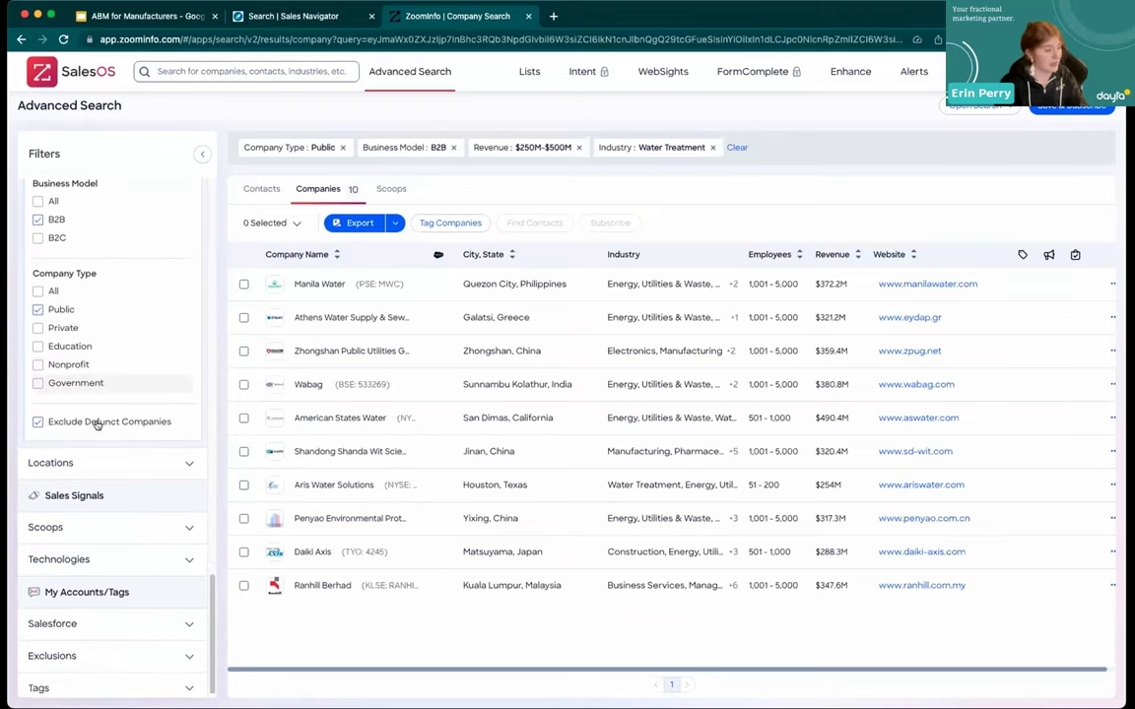
{"action": "scroll", "coordinate": [100, 503], "scroll_direction": "up", "scroll_amount": 10}
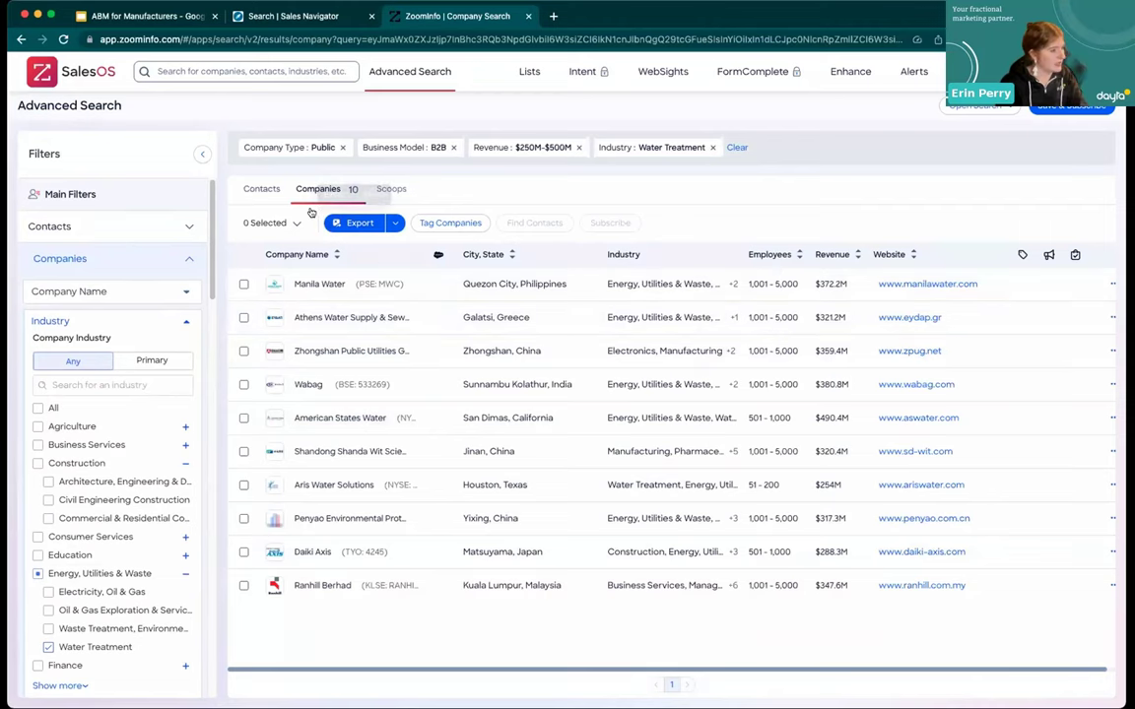
{"action": "scroll", "coordinate": [99, 424], "scroll_direction": "down", "scroll_amount": 3}
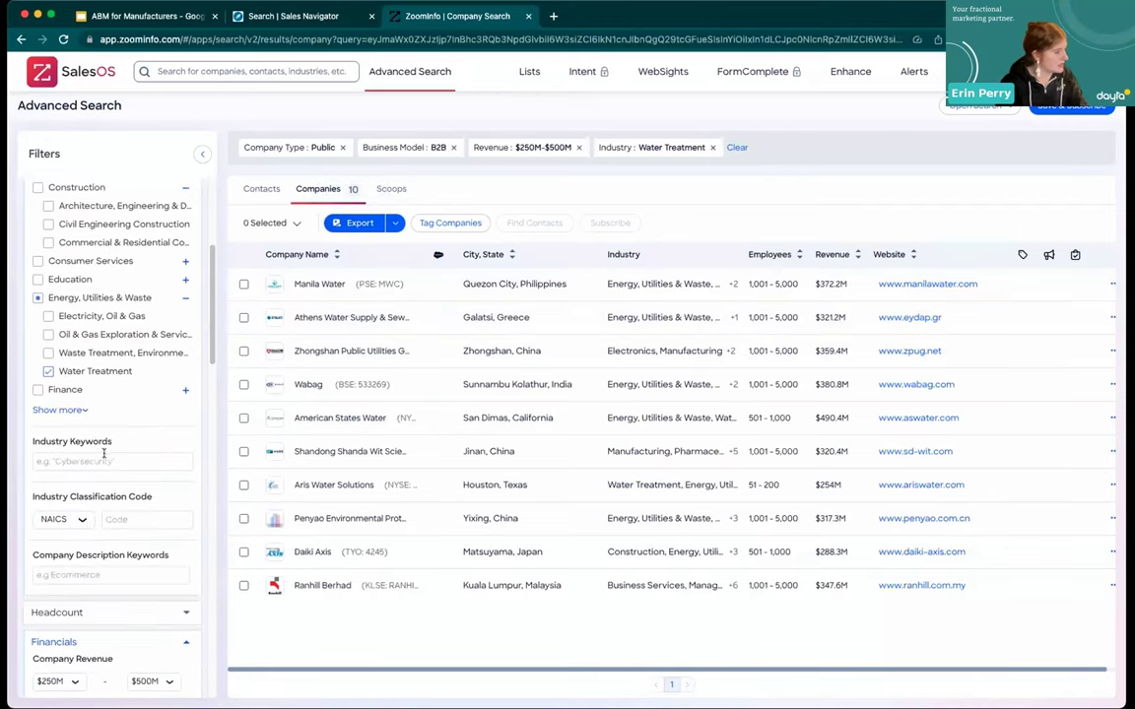
{"action": "scroll", "coordinate": [108, 463], "scroll_direction": "down", "scroll_amount": 5}
{"action": "scroll", "coordinate": [114, 482], "scroll_direction": "down", "scroll_amount": 5}
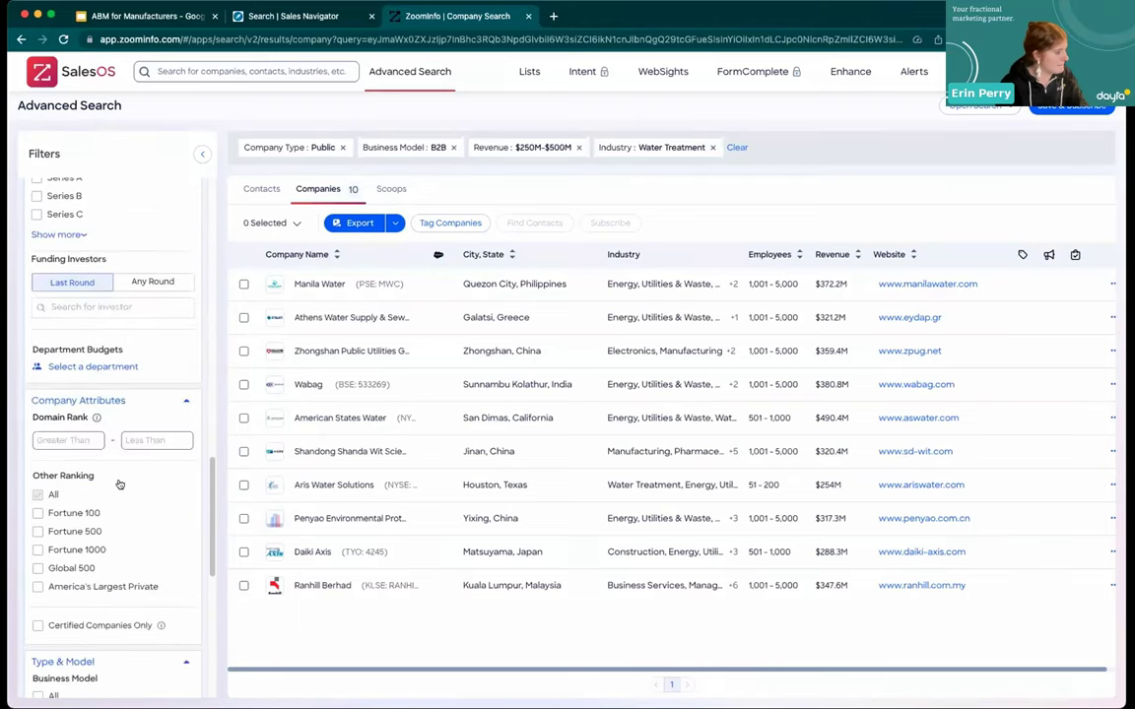
{"action": "scroll", "coordinate": [109, 394], "scroll_direction": "up", "scroll_amount": 15}
{"action": "left_click", "coordinate": [37, 375]}
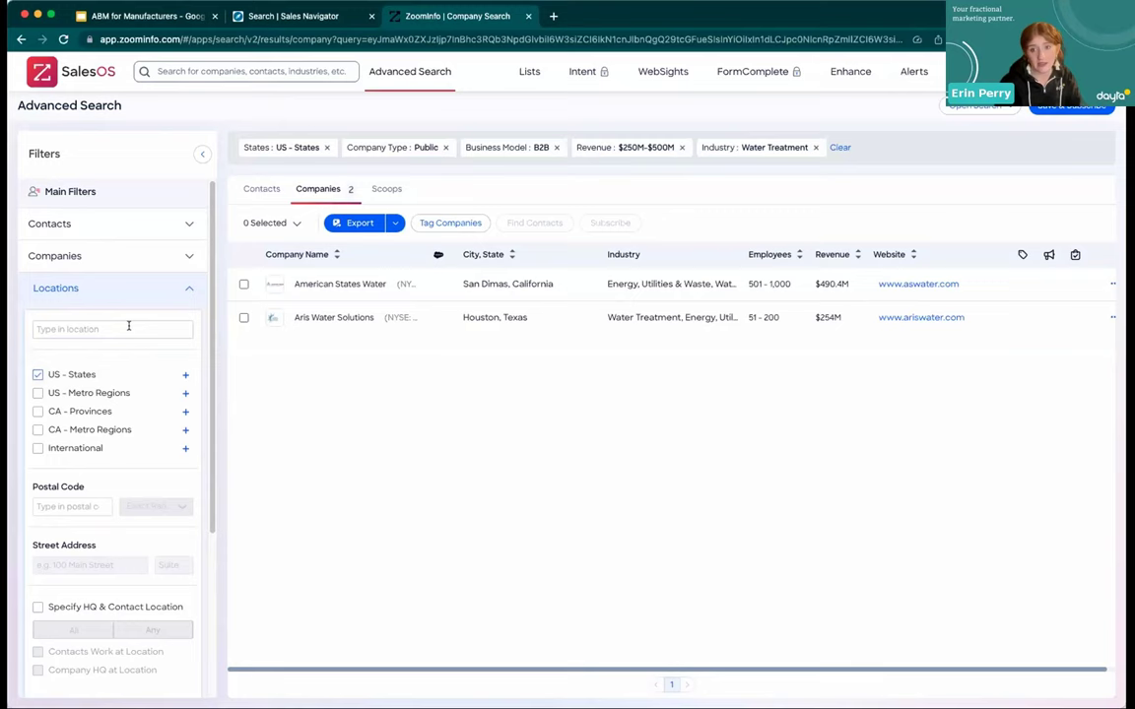
- Switch the filtered search results from companies to contacts and look through the list
{"action": "mouse_move", "coordinate": [396, 302]}
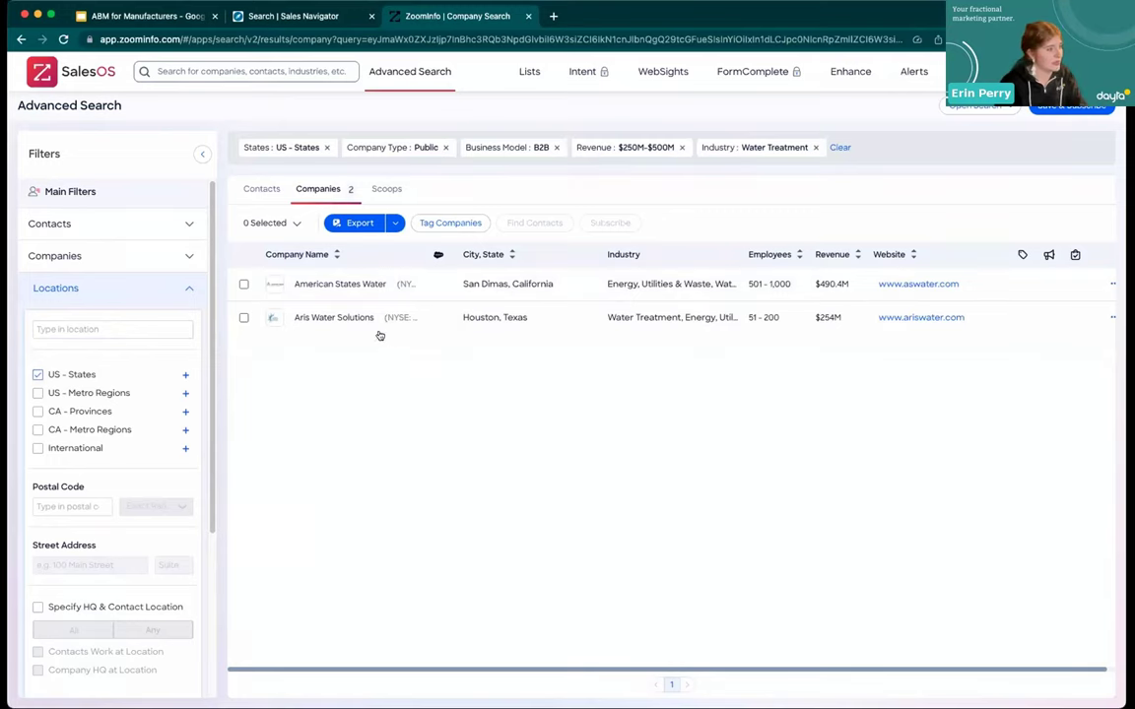
{"action": "left_click", "coordinate": [261, 188]}
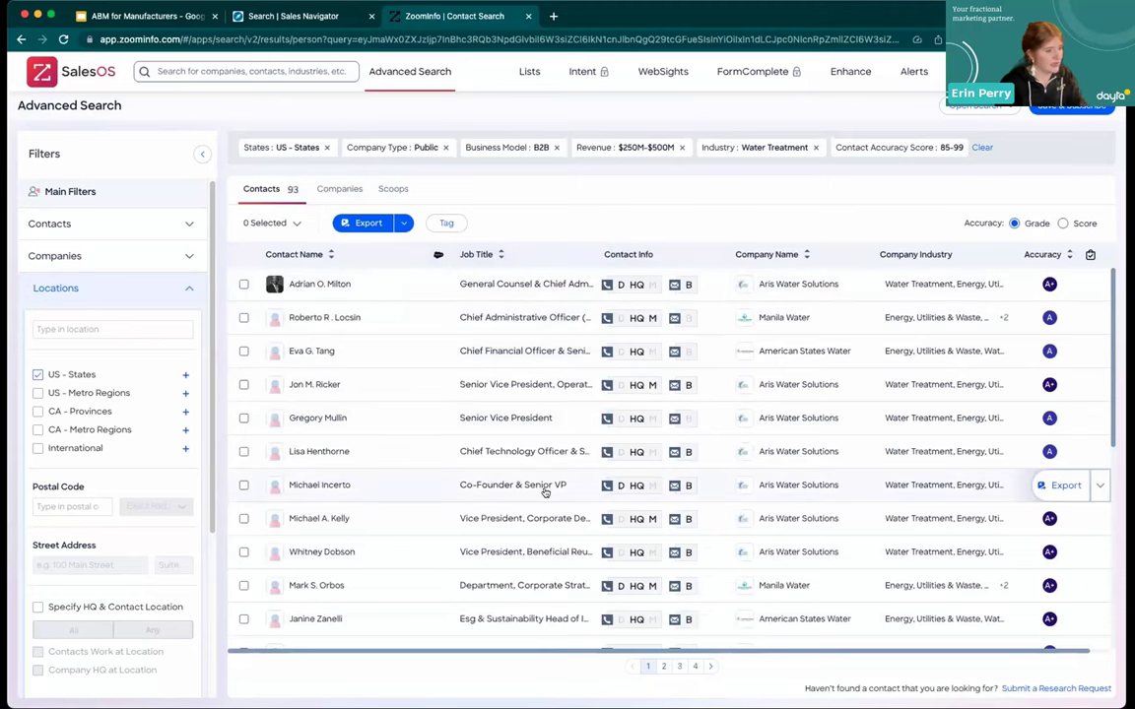
{"action": "scroll", "coordinate": [541, 486], "scroll_direction": "down", "scroll_amount": 5}
{"action": "scroll", "coordinate": [544, 489], "scroll_direction": "up", "scroll_amount": 5}
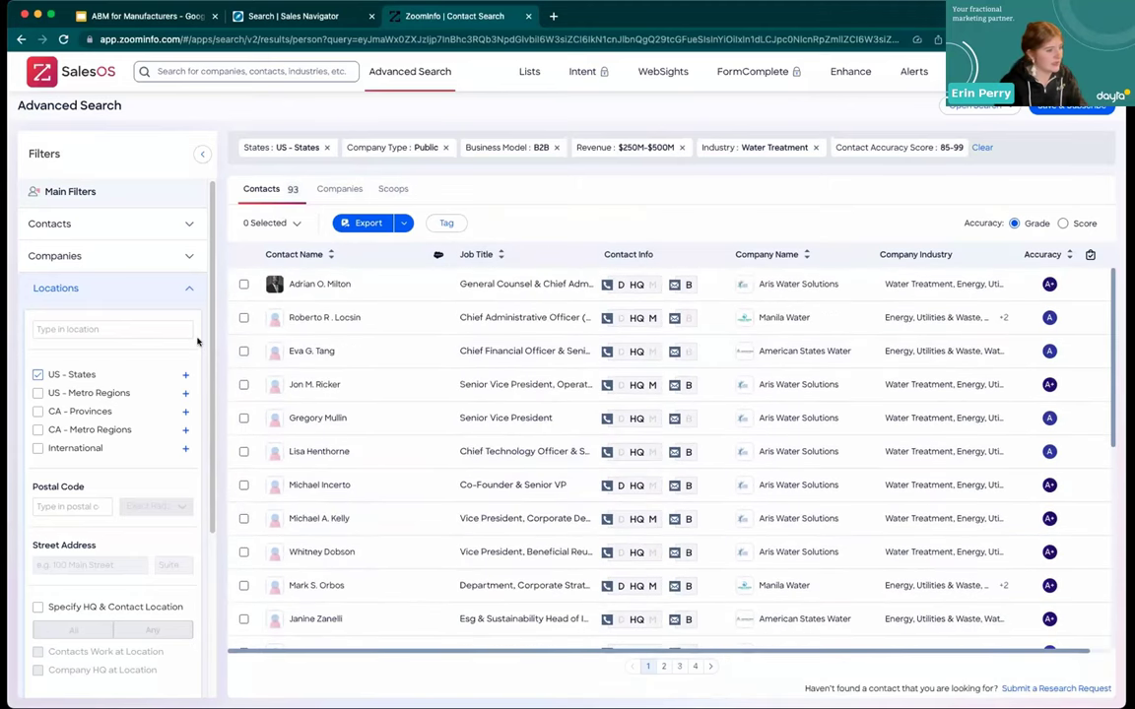
- Examine the Job Titles contact filters for management levels and departments, and view the available export formats for the contacts
{"action": "left_click", "coordinate": [125, 233]}
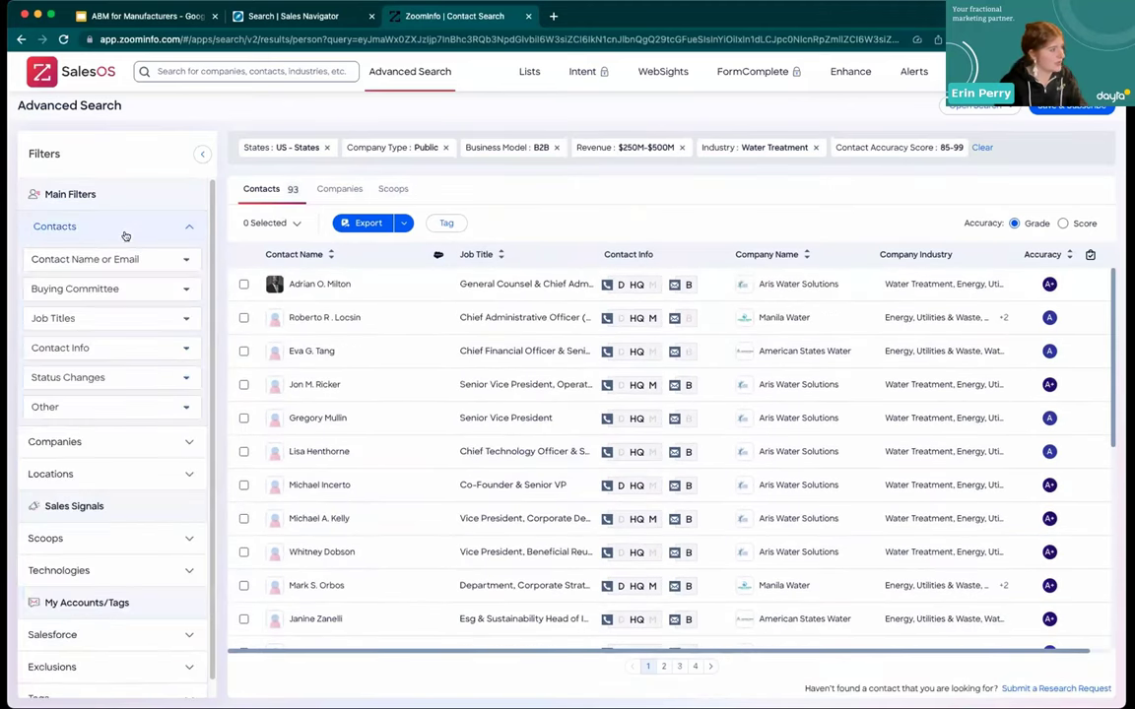
{"action": "left_click", "coordinate": [123, 317]}
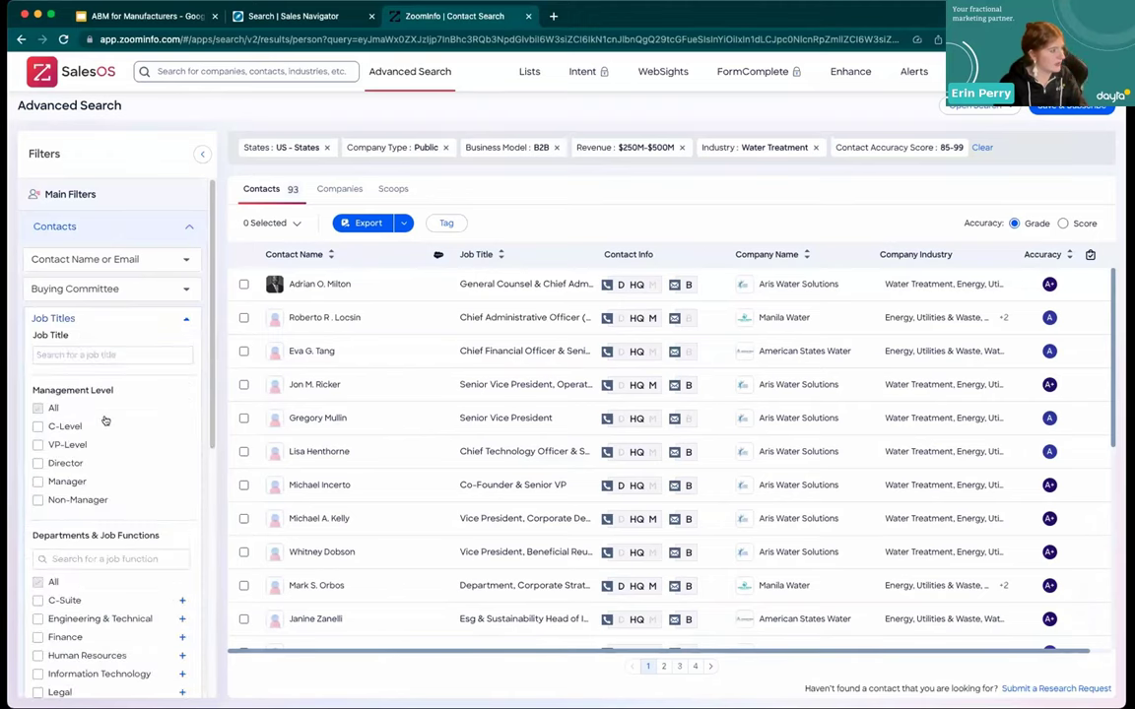
{"action": "scroll", "coordinate": [105, 423], "scroll_direction": "down", "scroll_amount": 3}
{"action": "scroll", "coordinate": [126, 519], "scroll_direction": "down", "scroll_amount": 5}
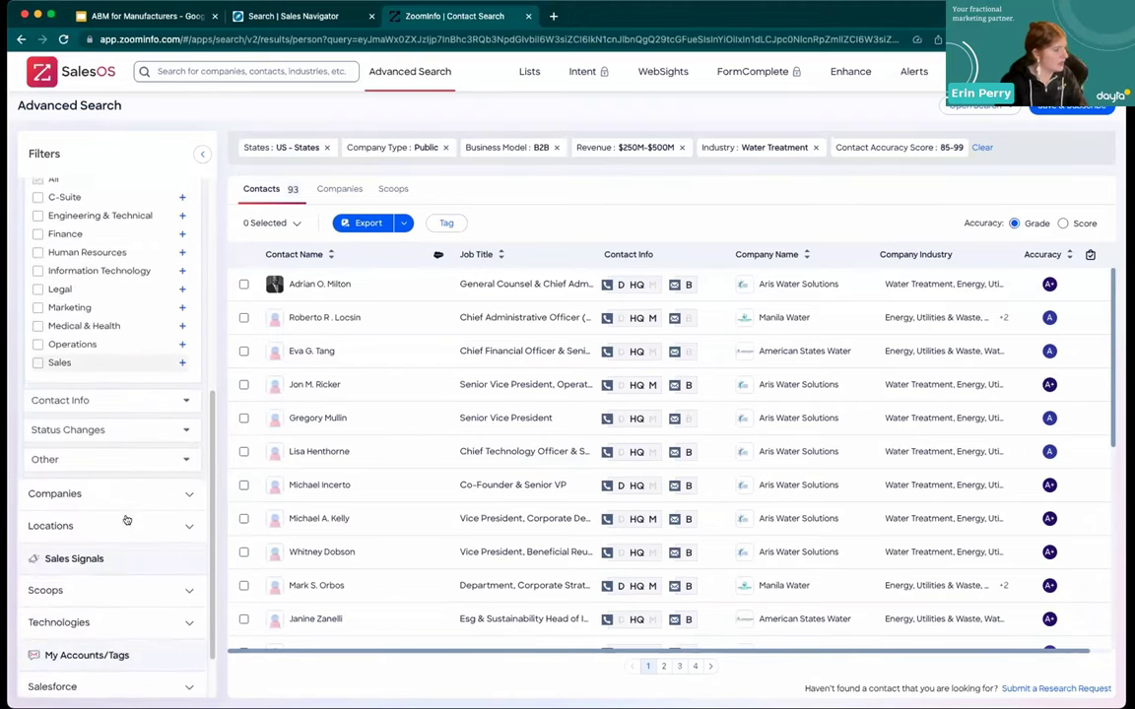
{"action": "scroll", "coordinate": [108, 281], "scroll_direction": "up", "scroll_amount": 10}
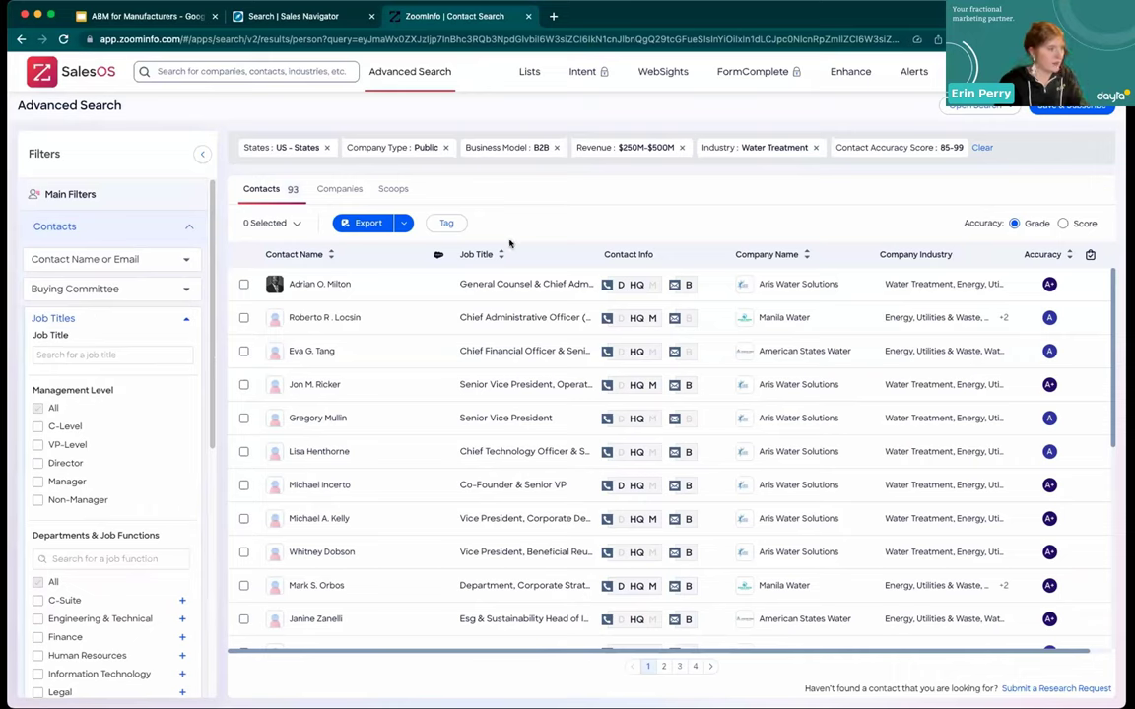
{"action": "left_click", "coordinate": [403, 223]}
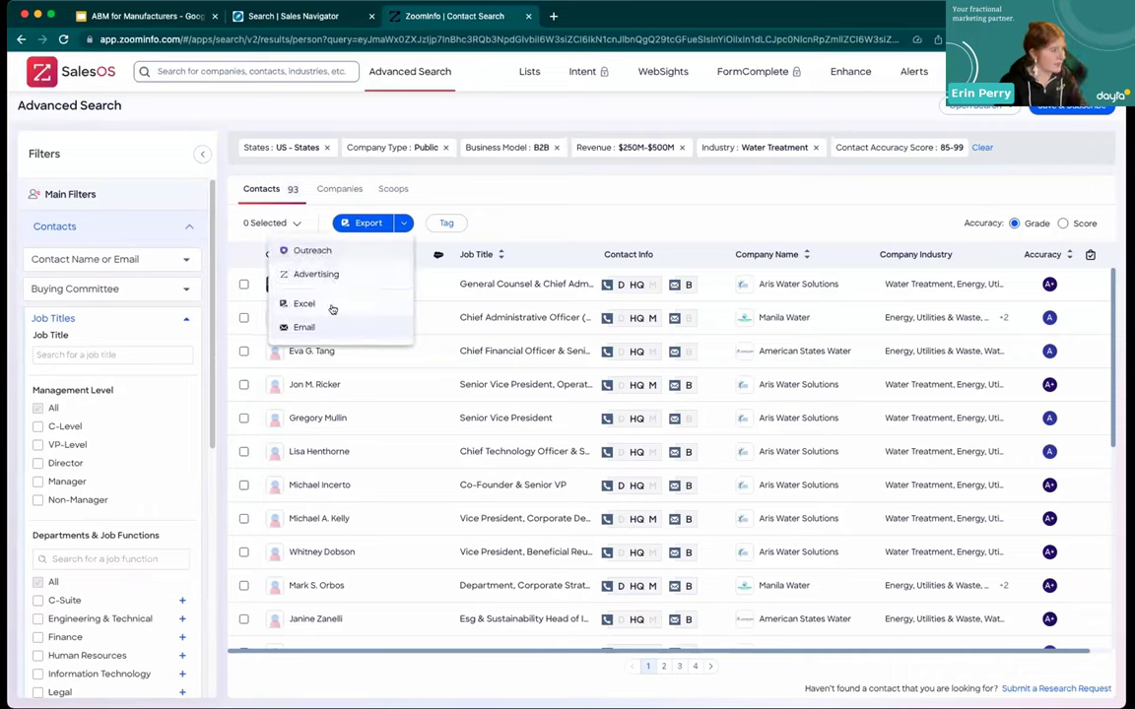
{"action": "left_click", "coordinate": [673, 193]}
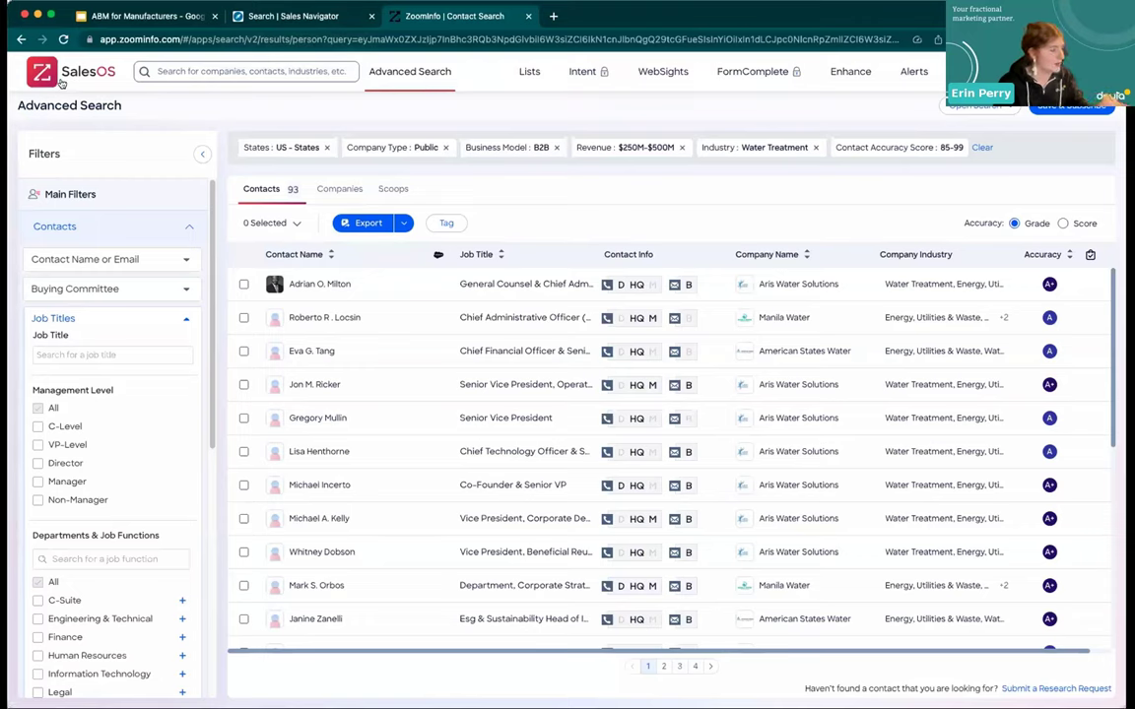
- Switch to LinkedIn Sales Navigator and view its lead and account search filters
{"action": "left_click", "coordinate": [298, 17]}
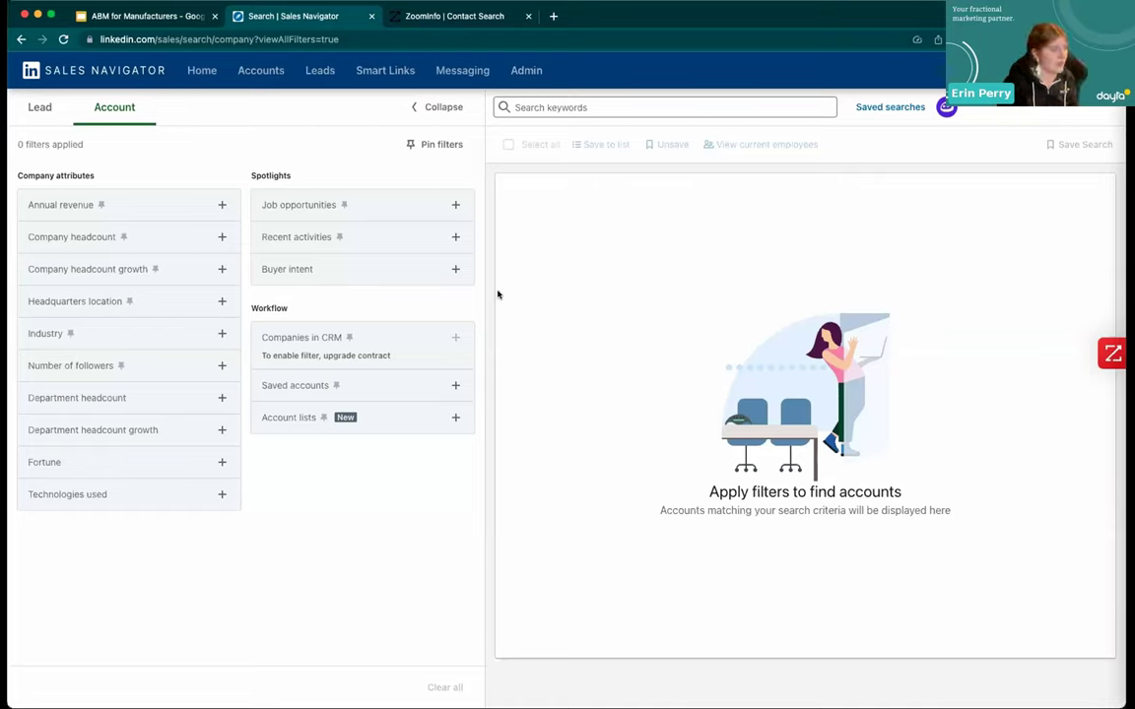
{"action": "left_click", "coordinate": [123, 115]}
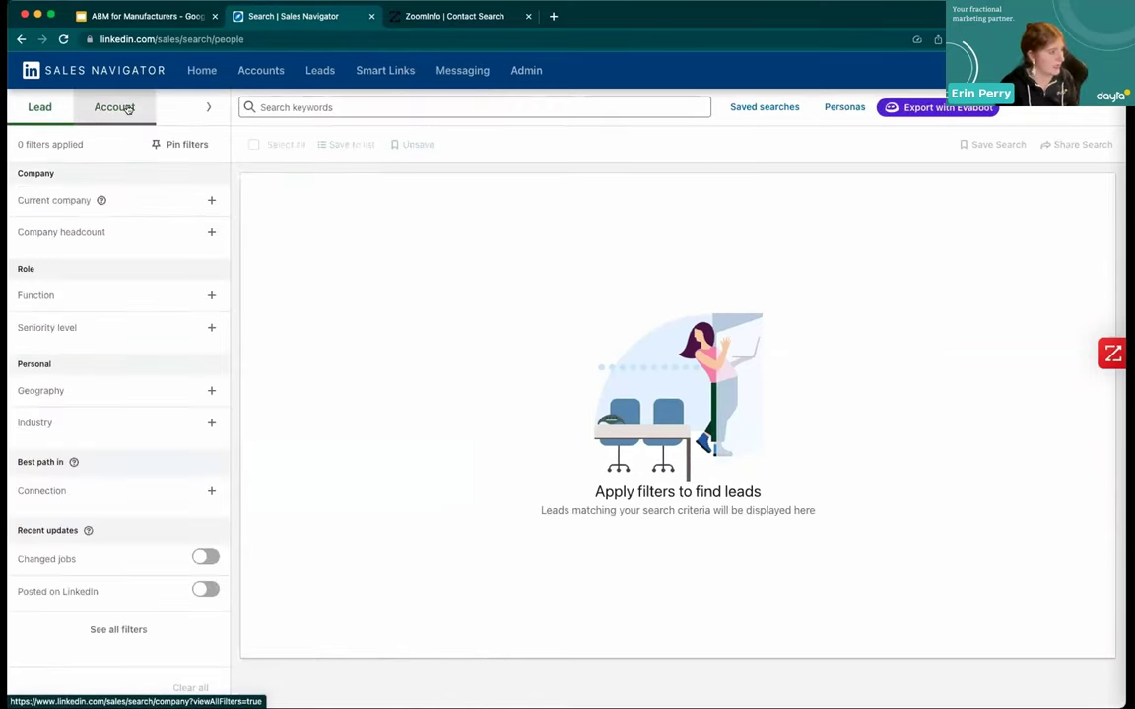
{"action": "left_click", "coordinate": [126, 109]}
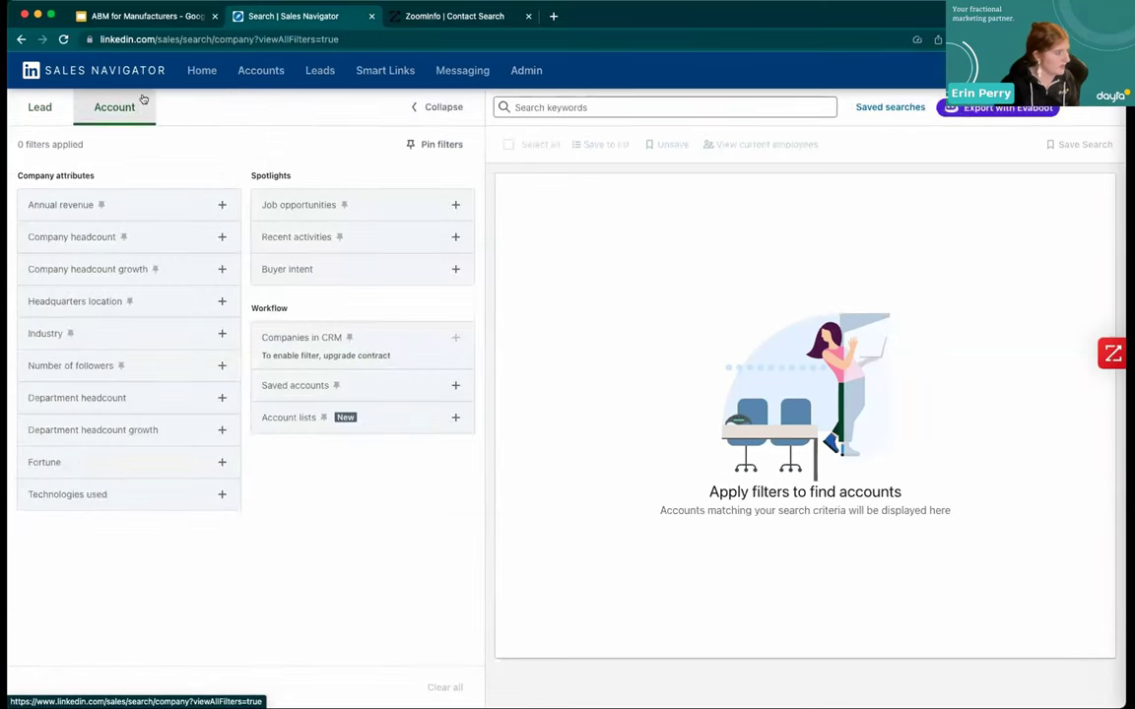
{"action": "left_click", "coordinate": [169, 200]}
{"action": "left_click", "coordinate": [94, 310]}
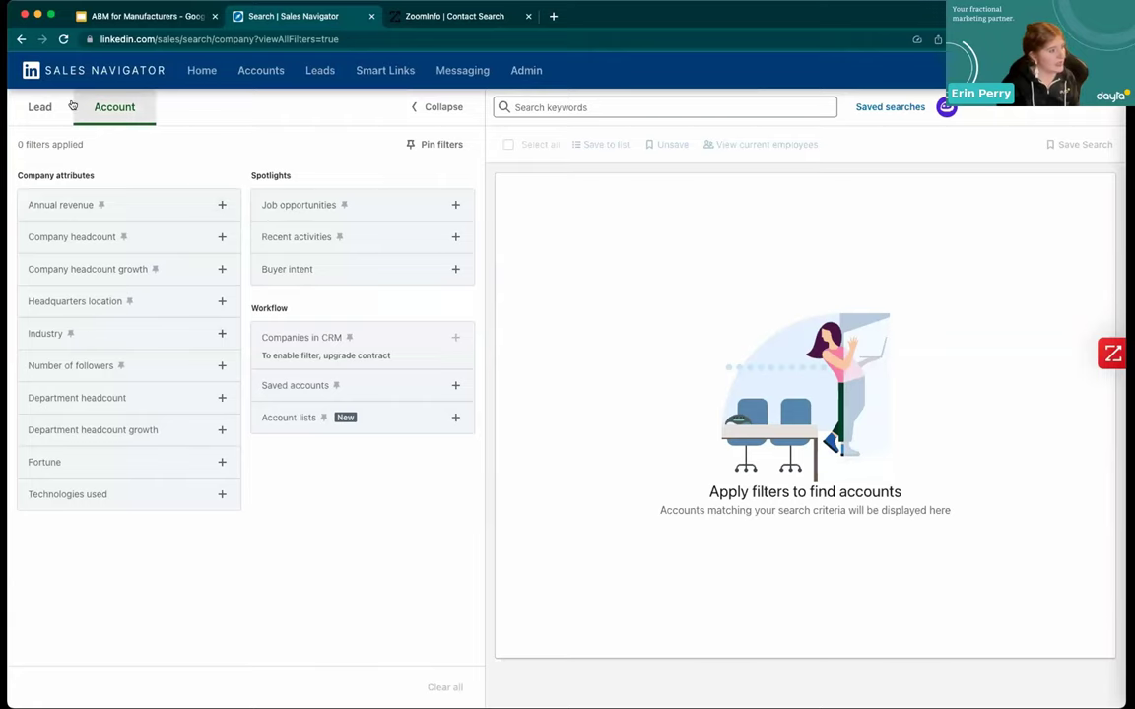
- Show all lead search filters and examine the connection degree options of the Connection filter
{"action": "left_click", "coordinate": [40, 108]}
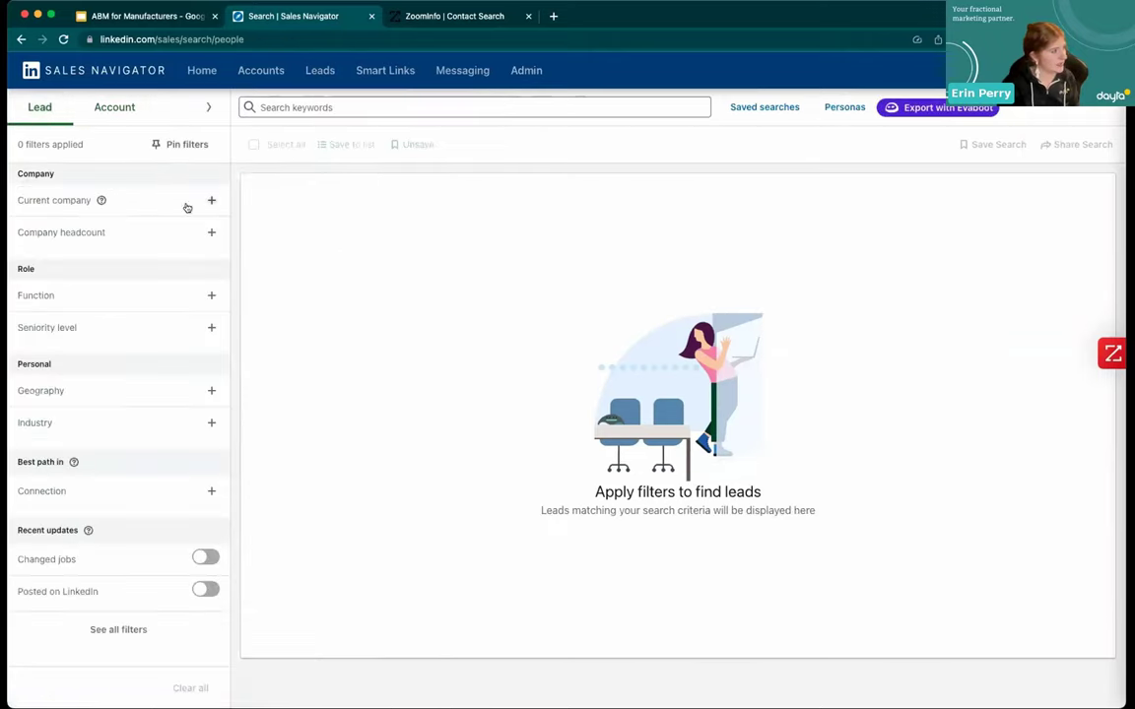
{"action": "left_click", "coordinate": [126, 629]}
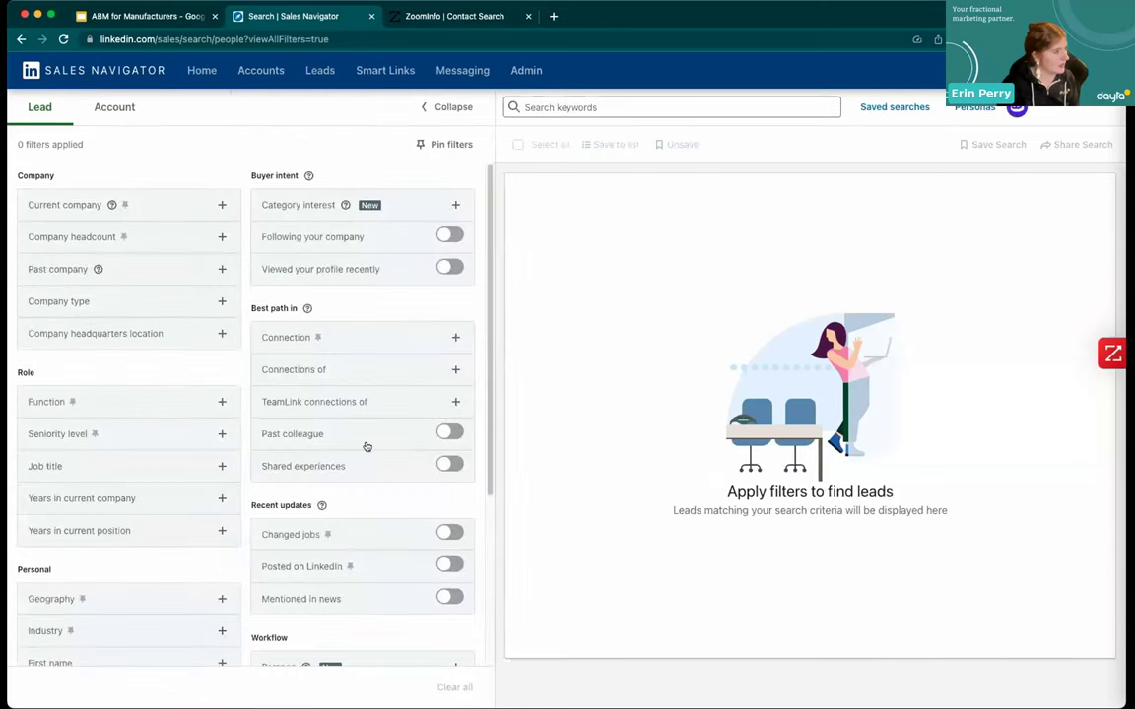
{"action": "scroll", "coordinate": [335, 419], "scroll_direction": "down", "scroll_amount": 2}
{"action": "left_click", "coordinate": [337, 240]}
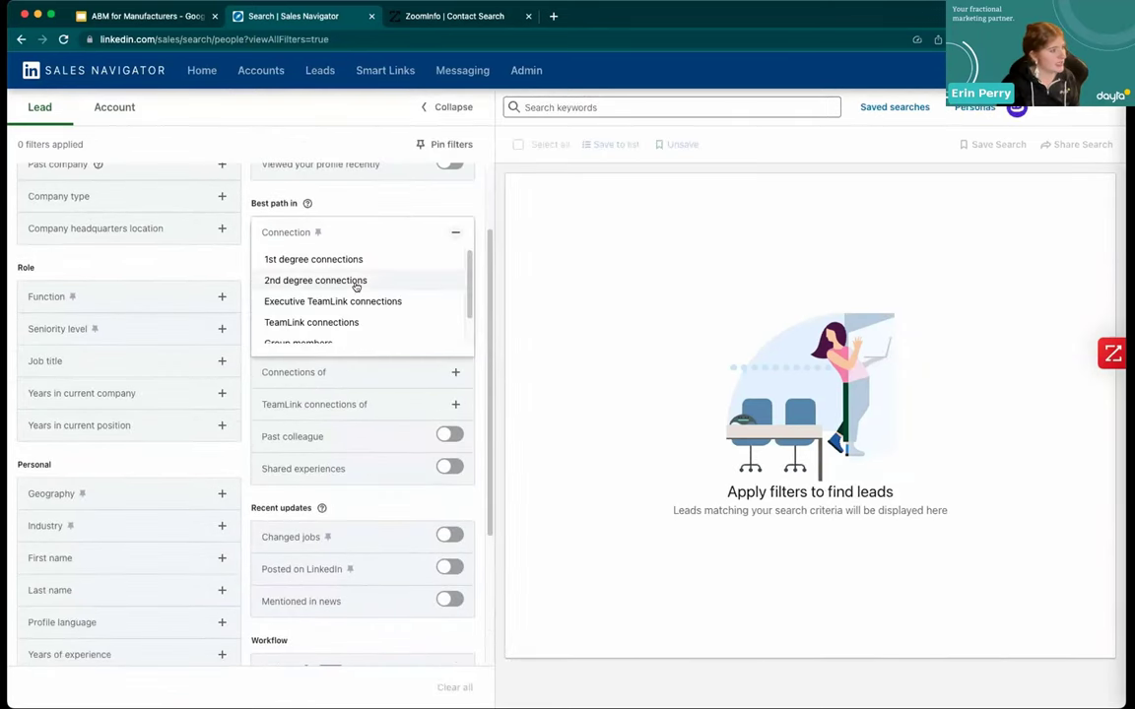
{"action": "scroll", "coordinate": [385, 315], "scroll_direction": "down", "scroll_amount": 1}
{"action": "scroll", "coordinate": [355, 270], "scroll_direction": "up", "scroll_amount": 1}
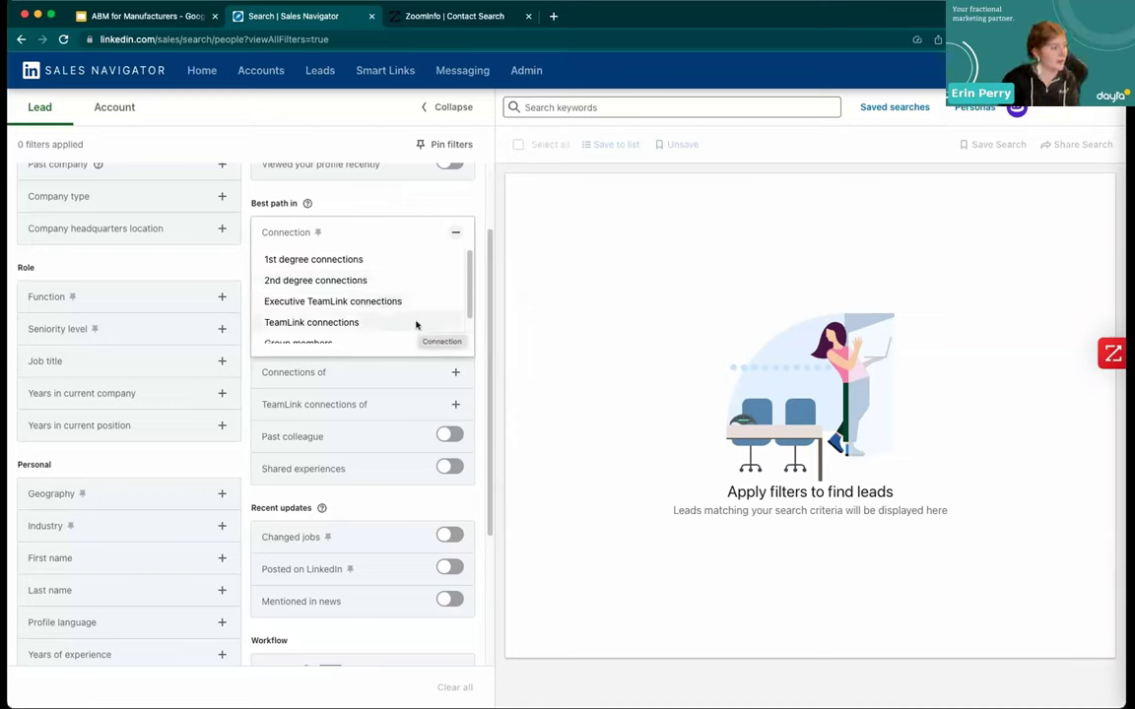
{"action": "scroll", "coordinate": [414, 320], "scroll_direction": "down", "scroll_amount": 1}
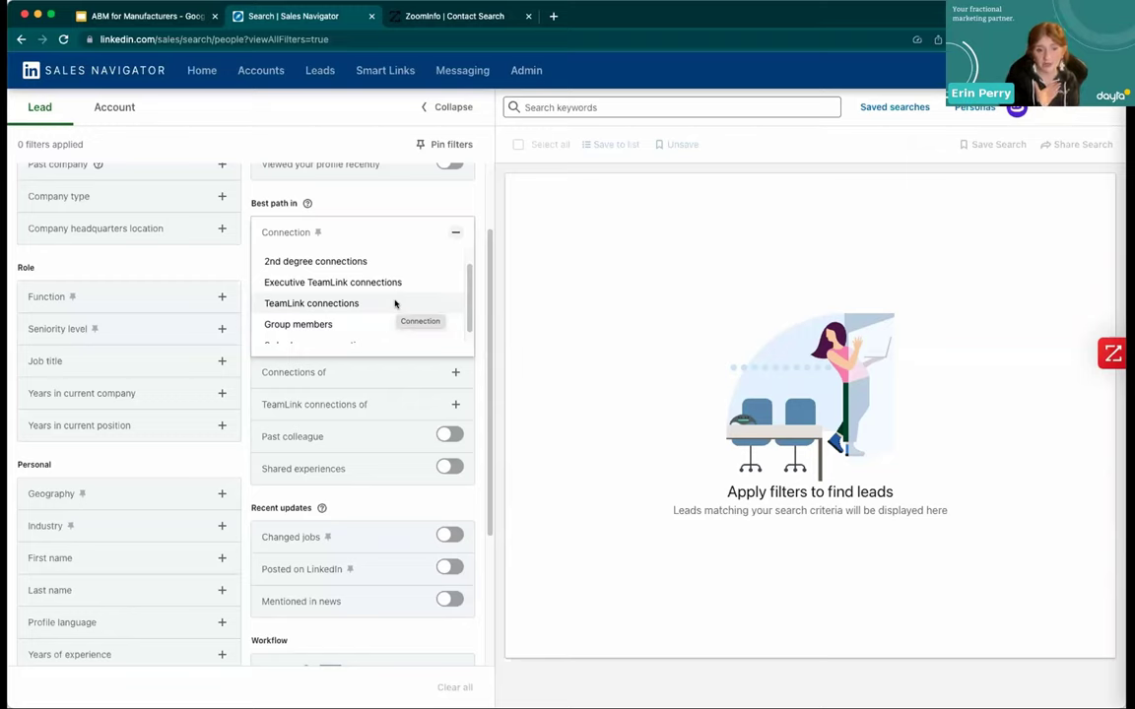
{"action": "scroll", "coordinate": [395, 303], "scroll_direction": "down", "scroll_amount": 1}
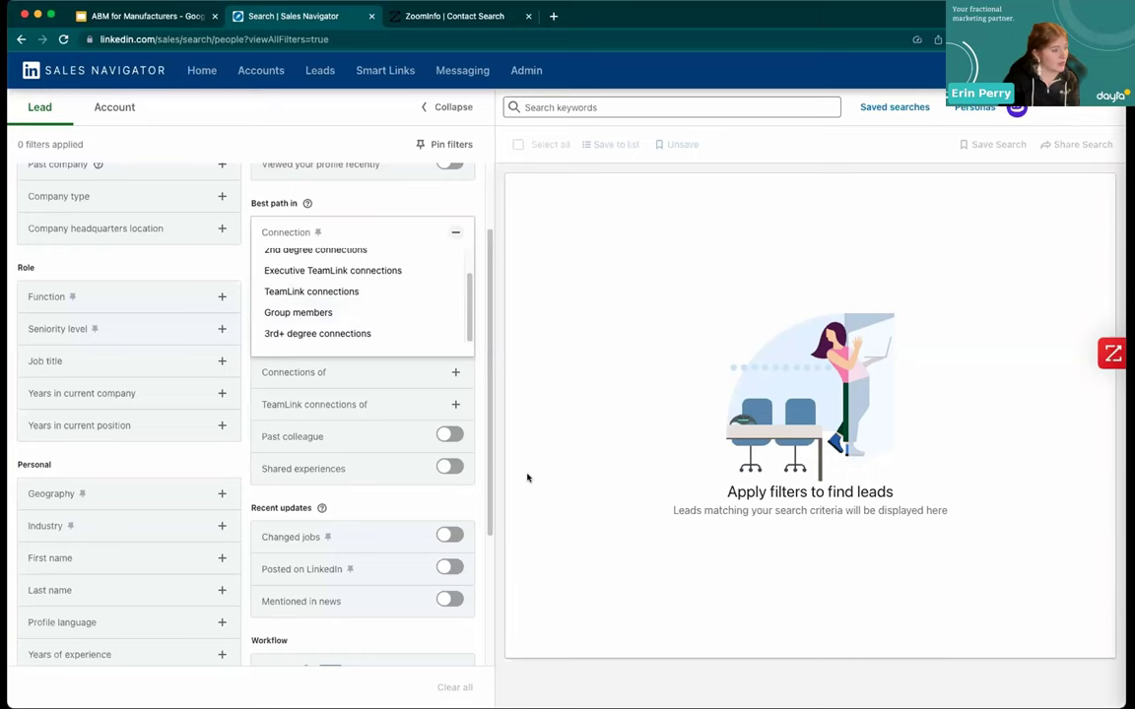
- Expand the Lead lists filter in the Workflow group to view the saved lead lists
{"action": "left_click", "coordinate": [368, 520]}
{"action": "scroll", "coordinate": [372, 517], "scroll_direction": "down", "scroll_amount": 3}
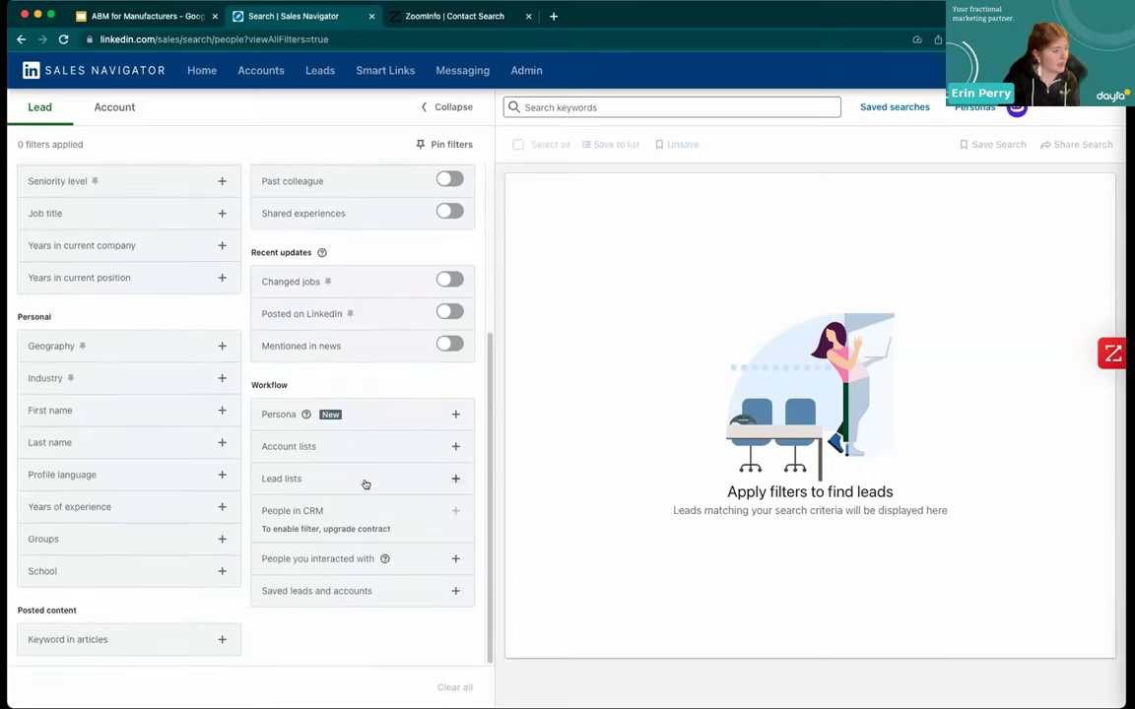
{"action": "left_click", "coordinate": [363, 482]}
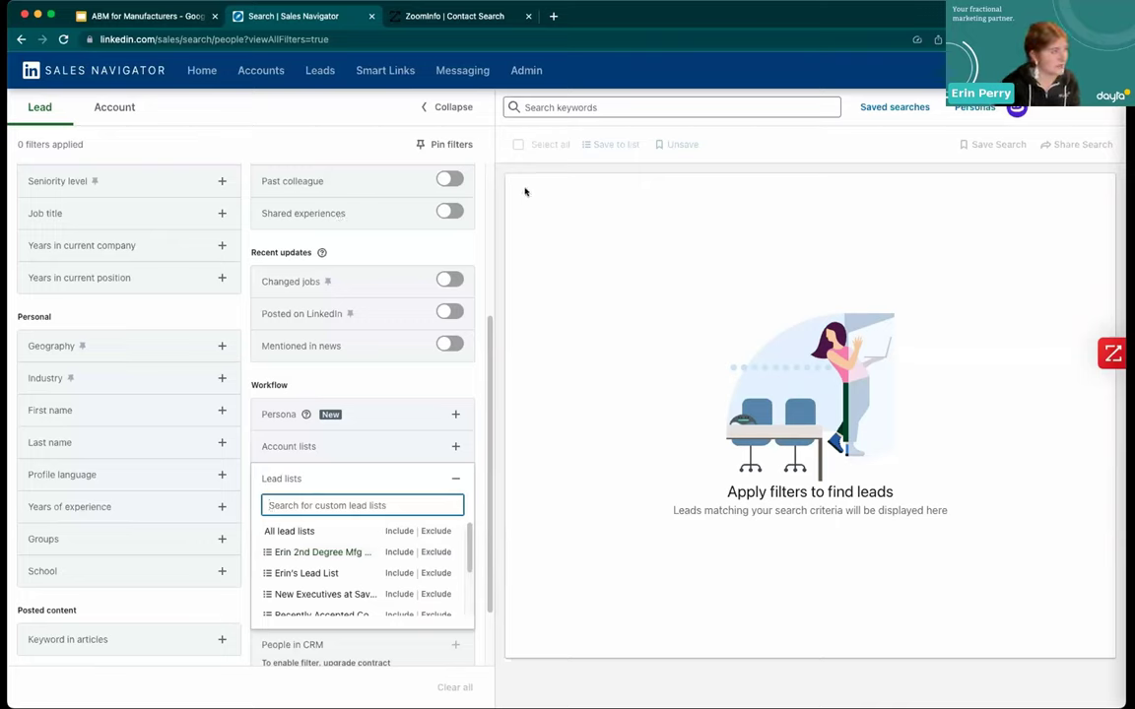
- Present the ABM for Manufacturers deck in Google Slides outside full-screen mode and advance to the "Got list, now what?" slide
{"action": "left_click", "coordinate": [170, 17]}
{"action": "left_click", "coordinate": [931, 71]}
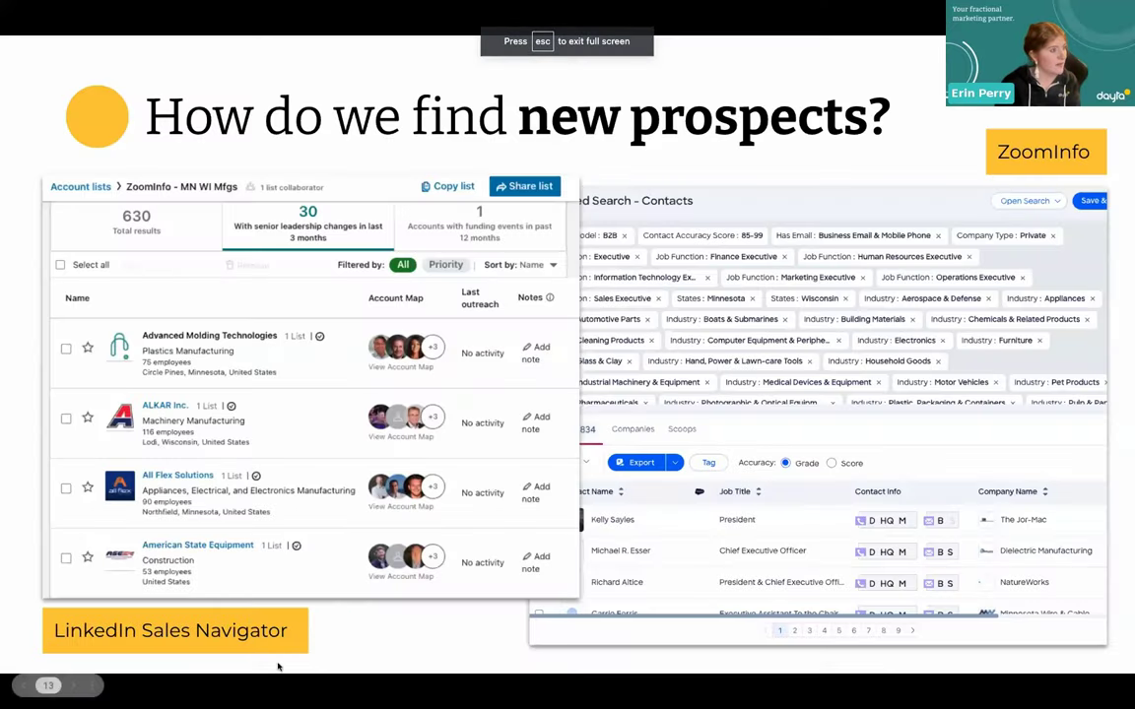
{"action": "left_click", "coordinate": [92, 686]}
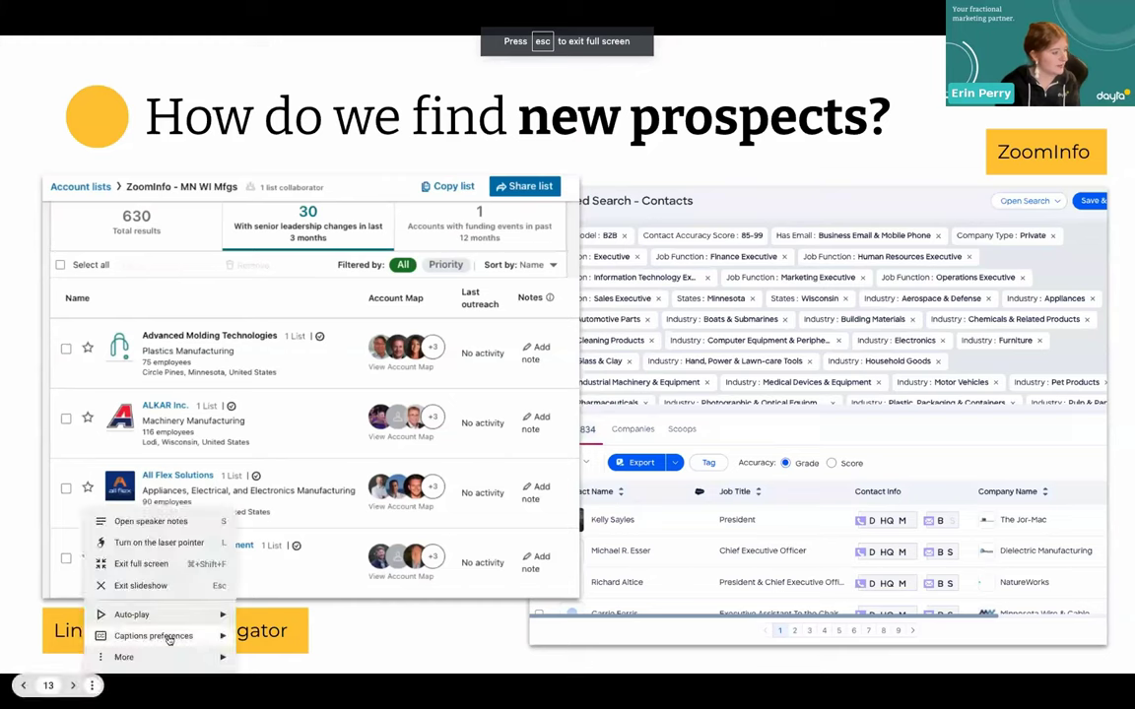
{"action": "mouse_move", "coordinate": [187, 660]}
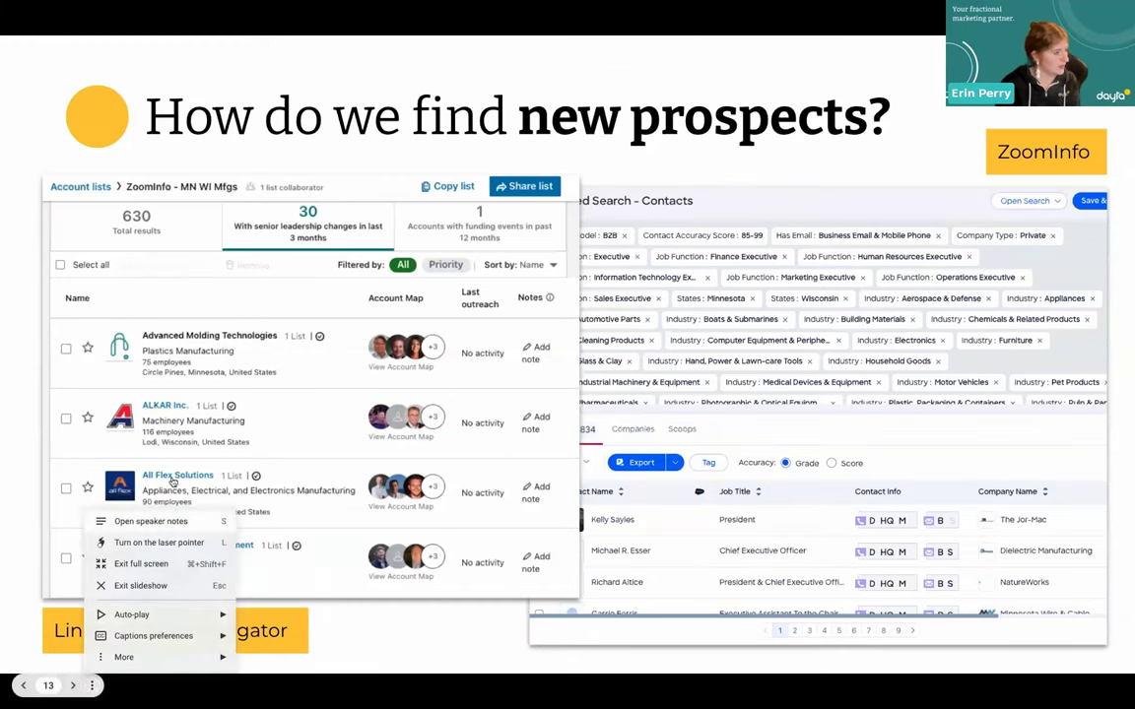
{"action": "left_click", "coordinate": [217, 564]}
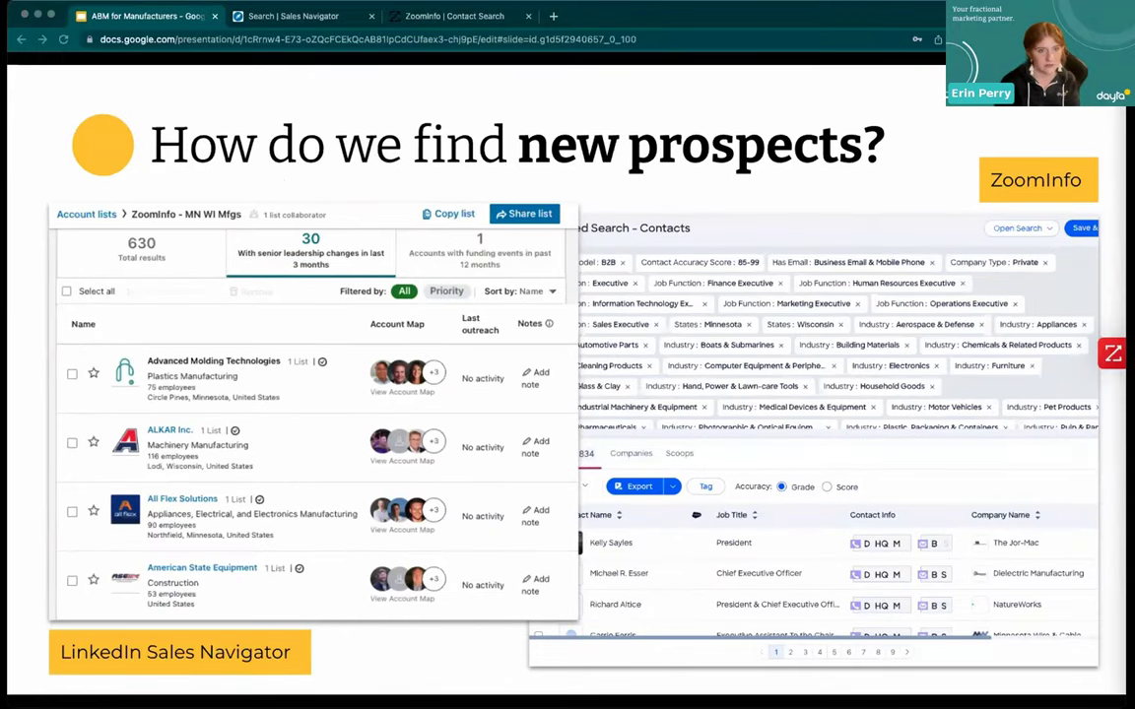
{"action": "key", "text": "Right"}
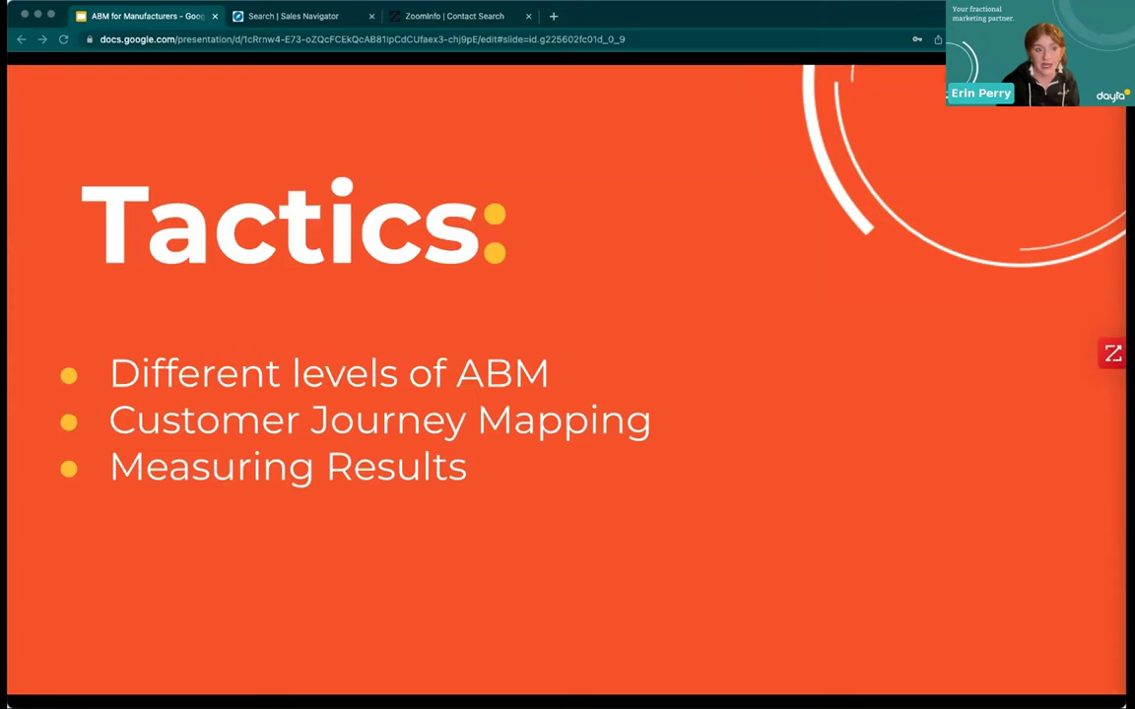
{"action": "key", "text": "Right"}
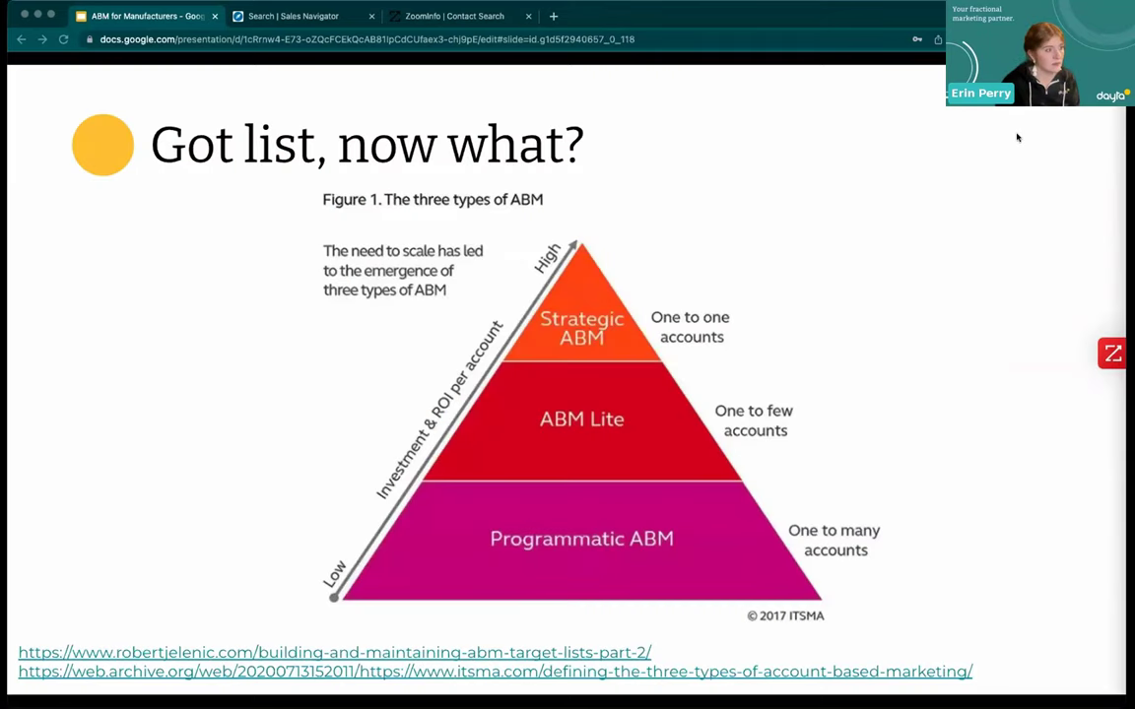